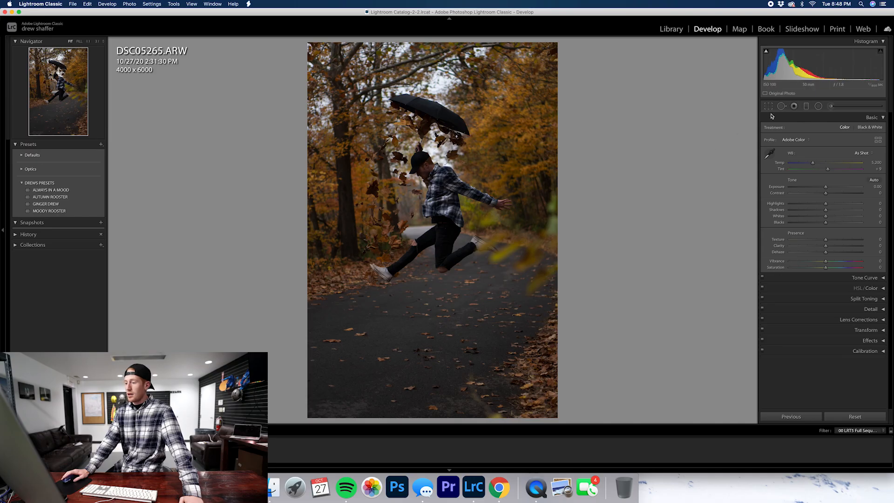
Crop the photo to a 4x5 / 8x10 aspect, tightened to about 3570 x 4462 pixels around the jumping man
key("r")
left_click(865, 130)
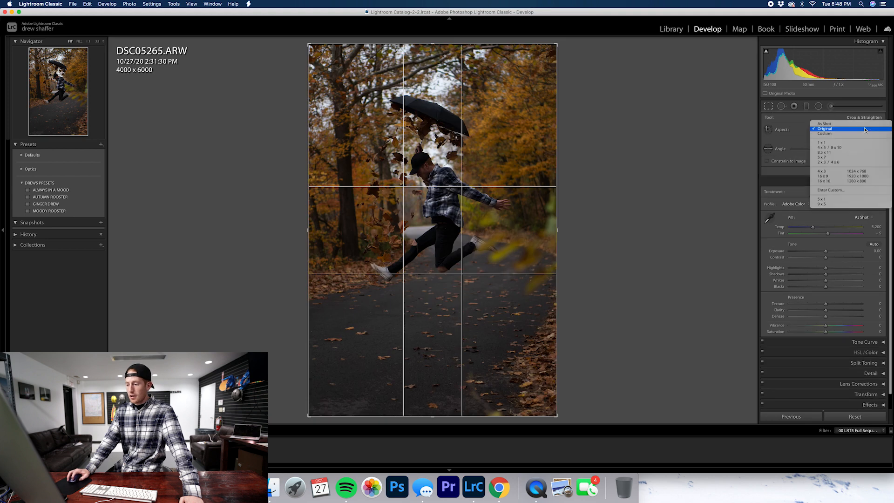
left_click(833, 147)
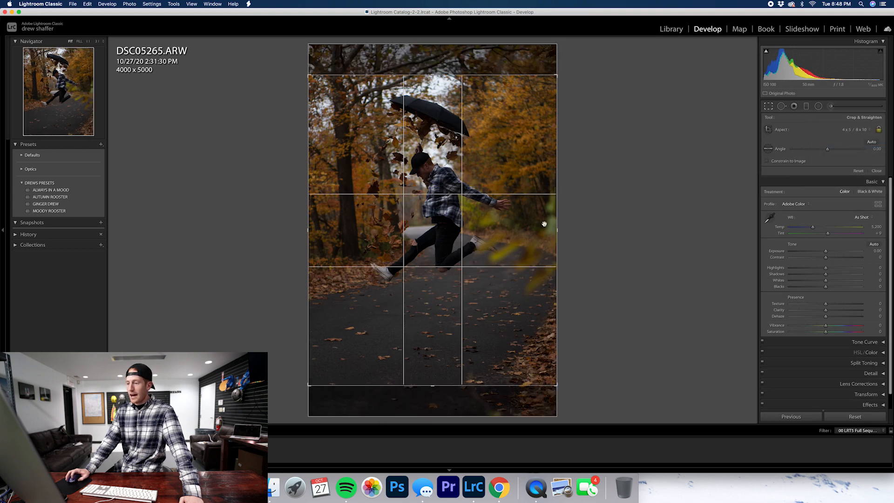
left_click_drag(309, 385, 322, 375)
left_click_drag(373, 352, 384, 353)
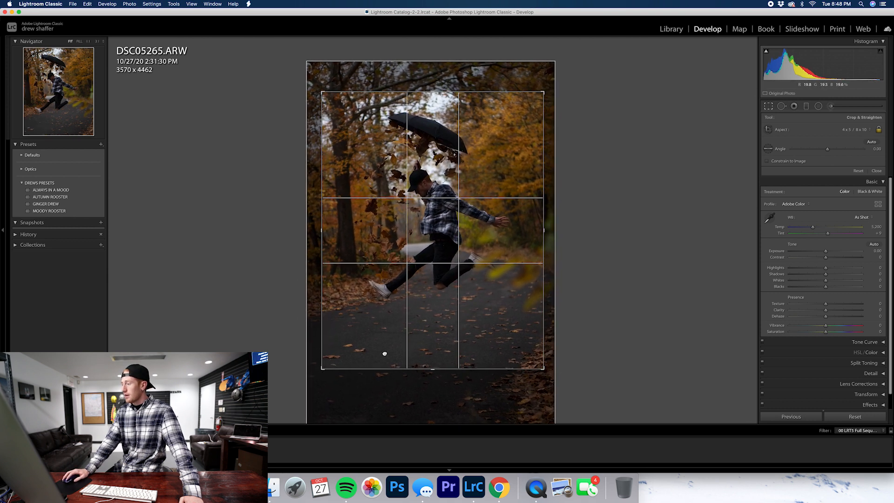
left_click(876, 171)
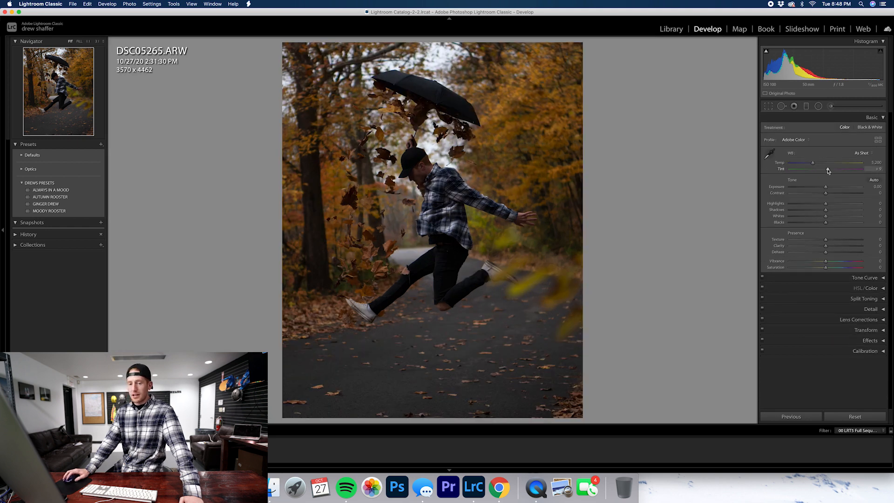
Set Temp to 6,842, Exposure to +0.50, Highlights to −39, Shadows to +74, Whites to +19, Blacks to −23 and Clarity to −5
left_click_drag(826, 186, 829, 188)
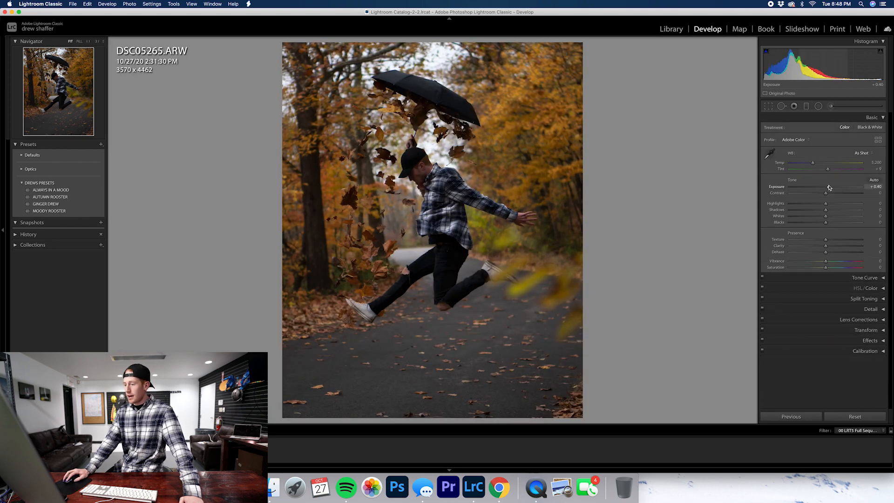
mouse_move(826, 203)
left_mouse_down()
mouse_move(811, 204)
mouse_move(851, 210)
mouse_move(819, 225)
mouse_move(833, 218)
left_mouse_up()
left_click_drag(823, 188, 825, 191)
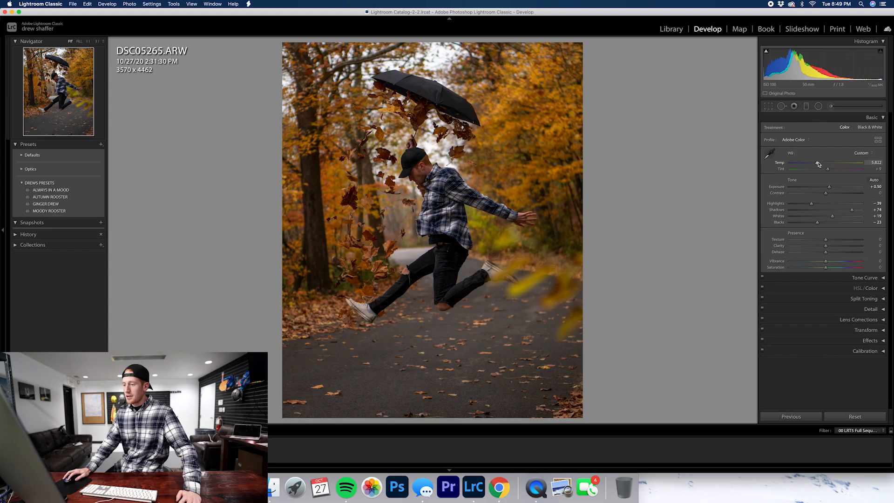
left_click_drag(820, 164, 825, 164)
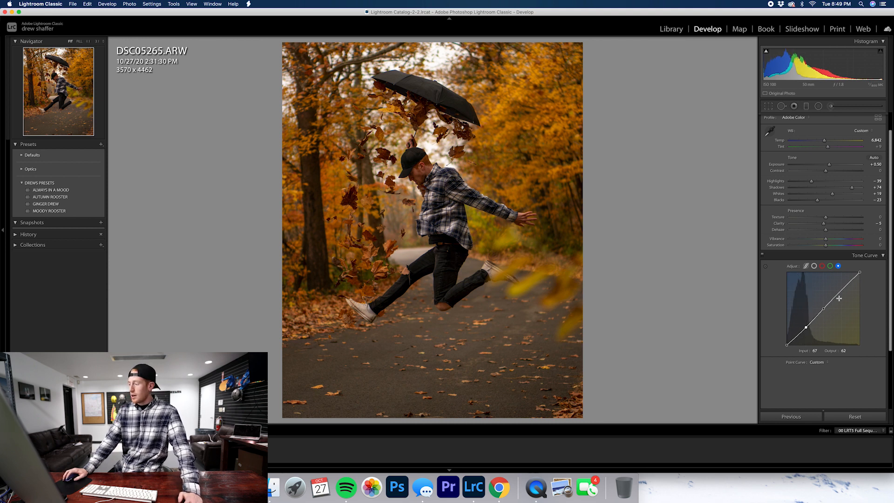
Shape gentle S-curves in the blue, green and red channels of the tone curve, lifting the highlights and lowering the shadows
left_click_drag(841, 292, 840, 290)
left_click(830, 266)
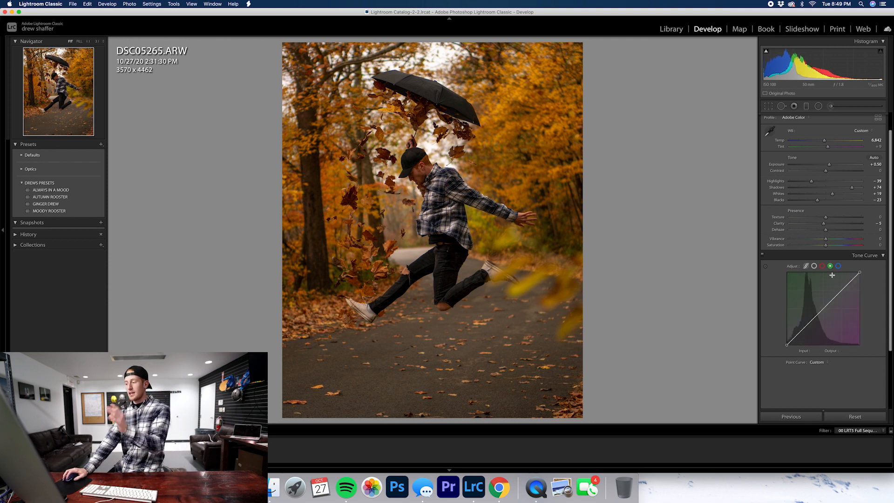
left_click(824, 309)
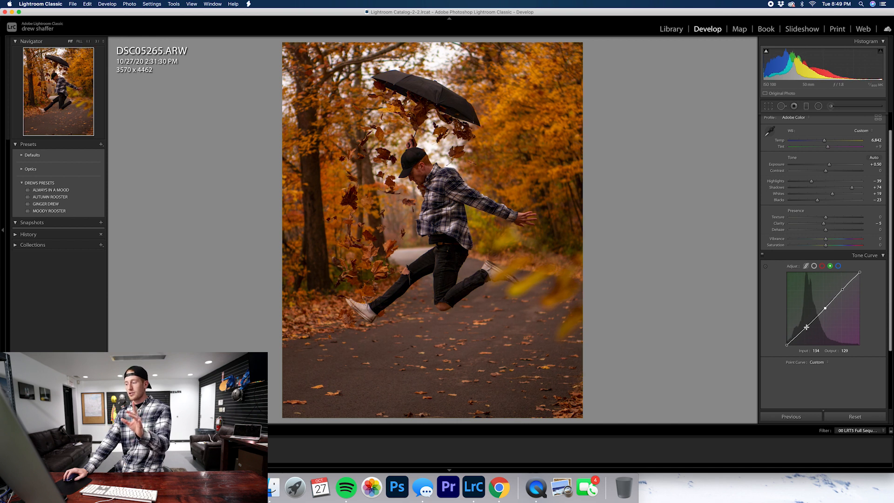
left_click_drag(806, 325, 805, 328)
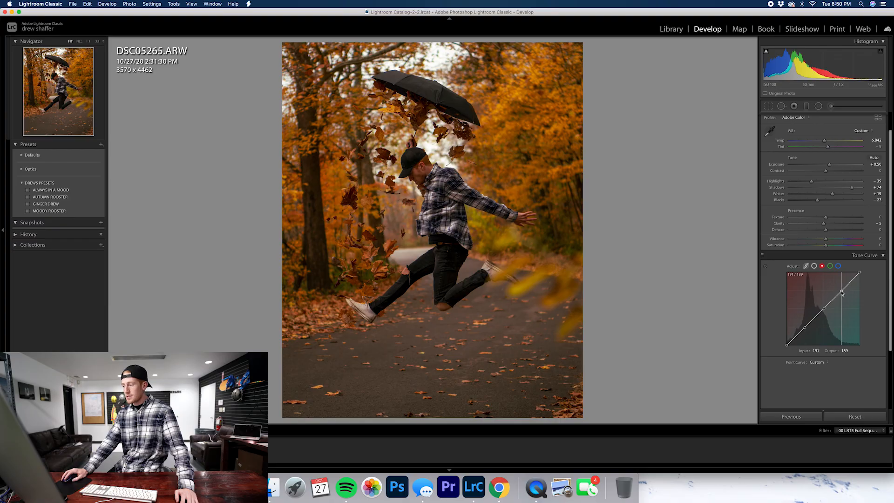
left_click_drag(841, 293, 841, 291)
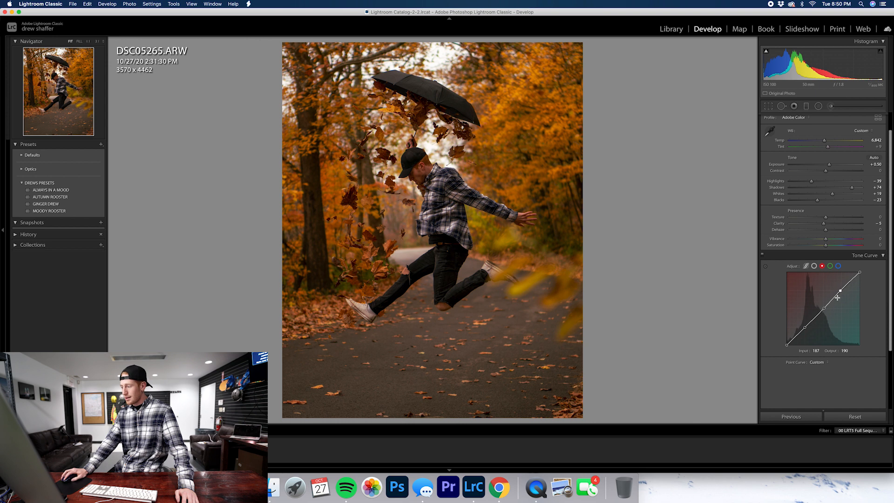
left_click_drag(806, 329, 804, 327)
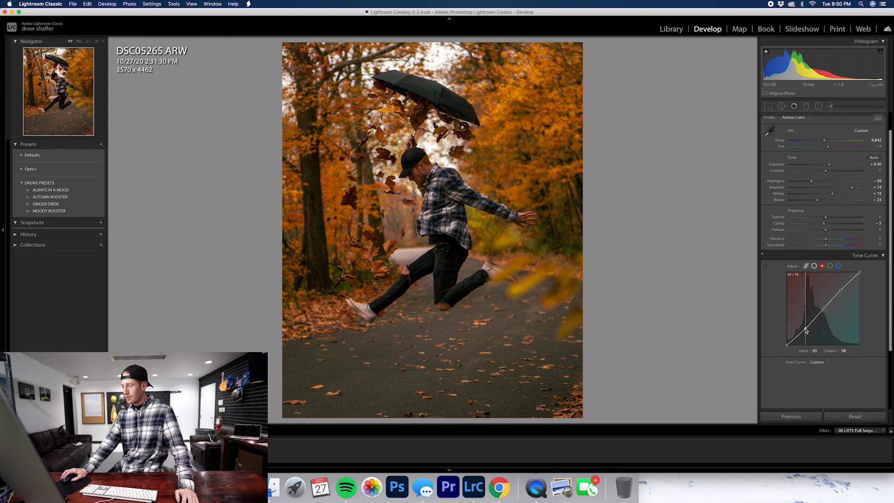
Add highlight, midtone and shadow points to the combined RGB tone curve and lower the shadow point to about 61 output
left_click(814, 266)
left_click(842, 289)
left_click(823, 308)
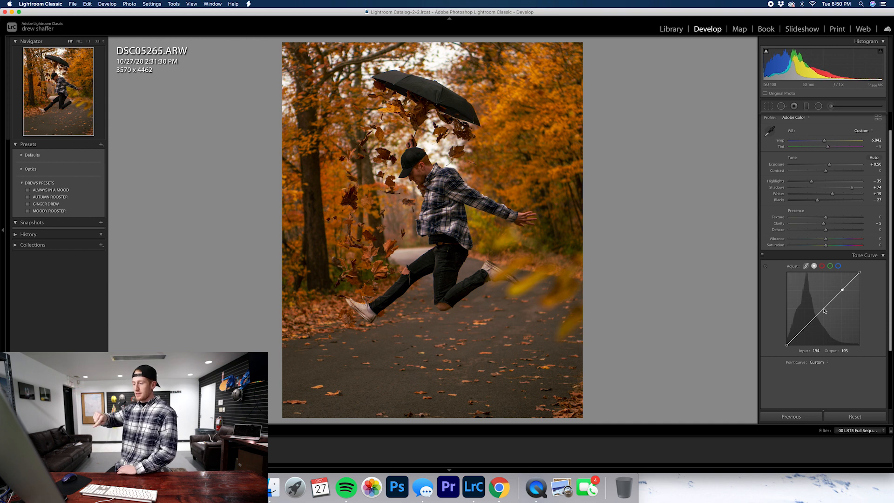
left_click(806, 327)
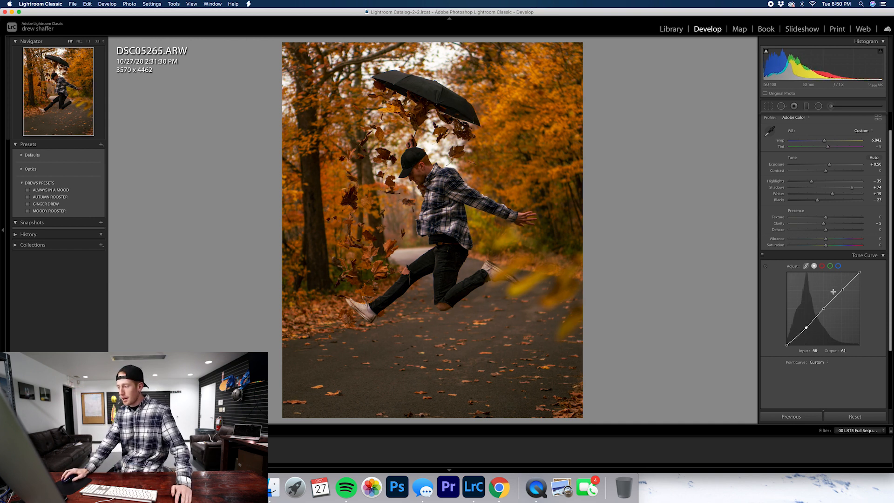
left_click_drag(843, 290, 841, 290)
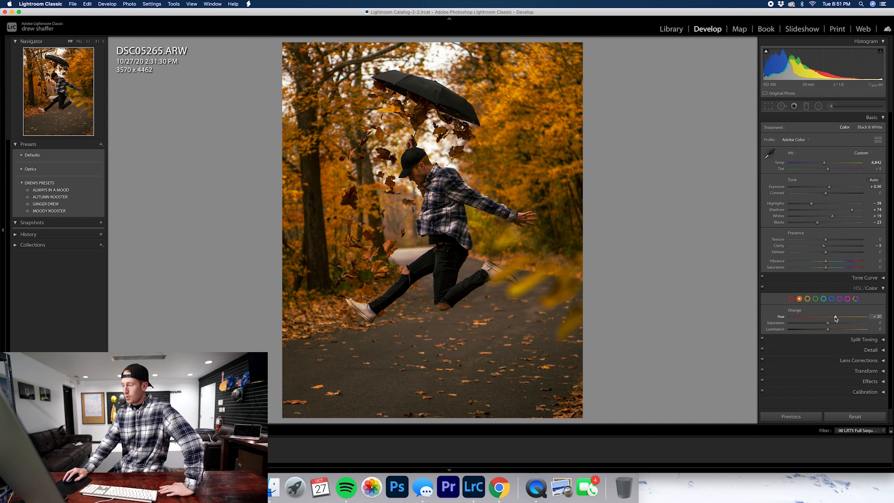
Shift the orange and yellow hues toward red, set the Green hue to −100, and set Aqua hue to +14 and saturation to +28
mouse_move(842, 320)
left_mouse_down()
mouse_move(868, 319)
mouse_move(780, 320)
mouse_move(825, 320)
left_mouse_up()
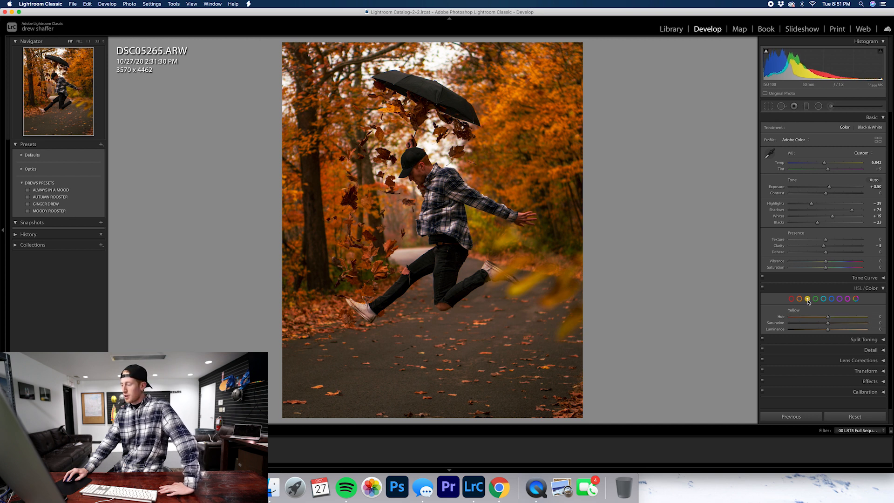
left_click_drag(824, 320, 809, 321)
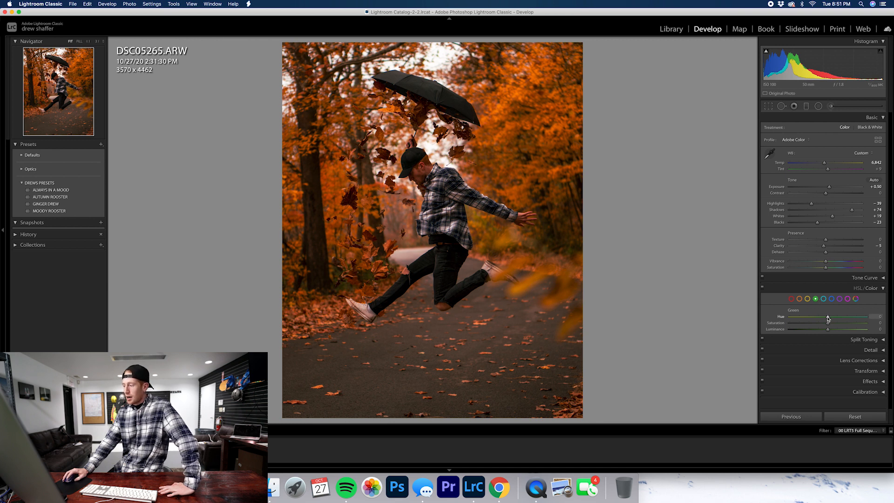
left_click_drag(843, 321, 731, 325)
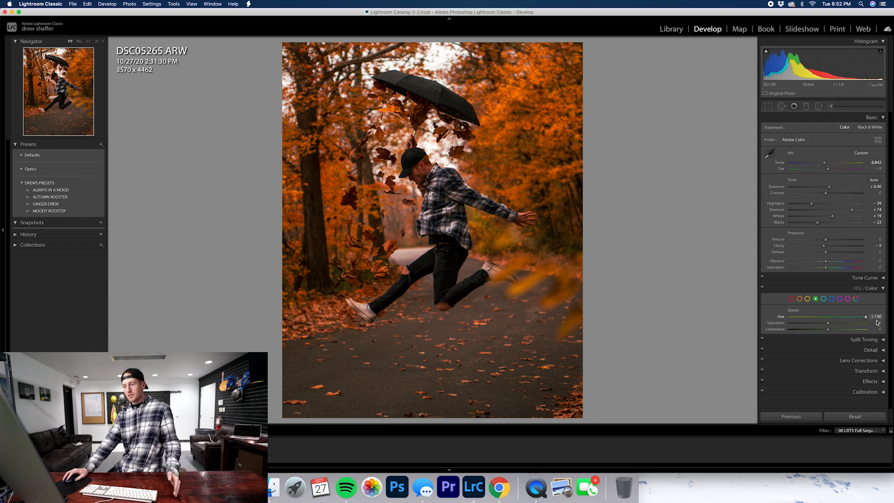
left_click_drag(822, 320, 828, 321)
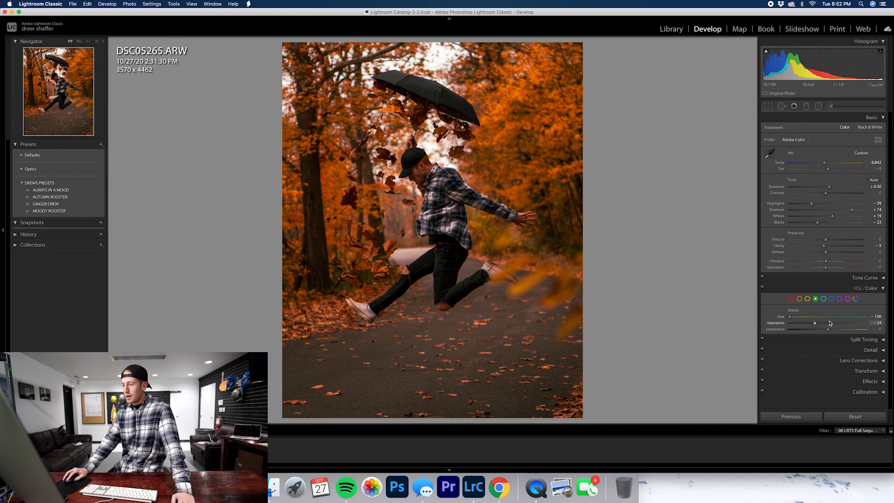
left_click(466, 207)
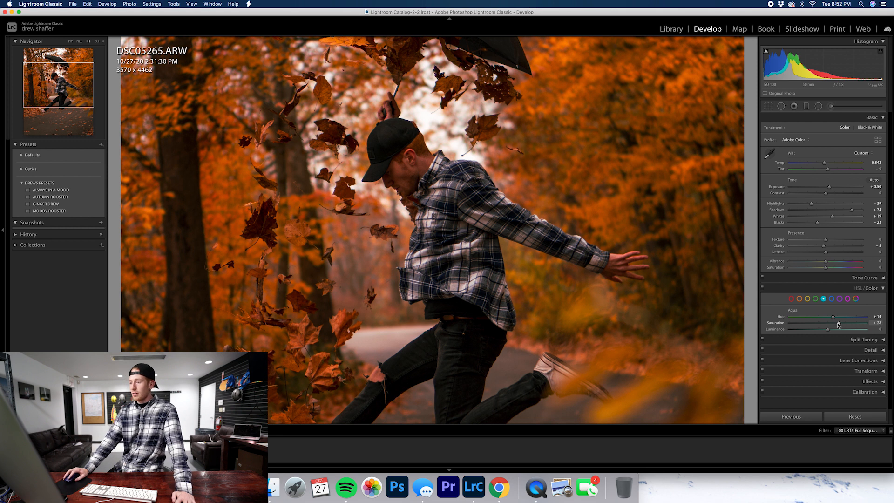
left_click(831, 299)
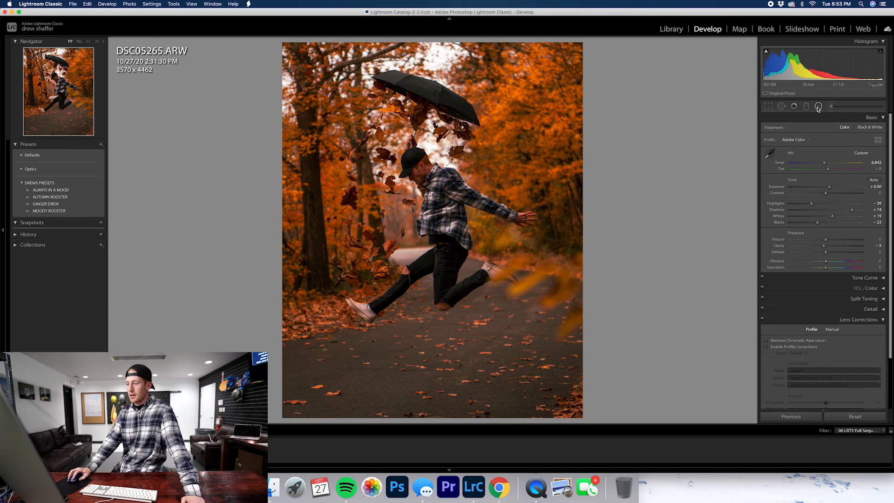
Add a radial filter centred on the jumping man and enlarge it into a tall tilted ellipse covering most of the photo
left_click(818, 106)
mouse_move(413, 167)
left_mouse_down()
mouse_move(497, 323)
mouse_move(553, 379)
mouse_move(428, 176)
left_mouse_up()
left_click_drag(570, 177, 560, 149)
left_click_drag(470, 383, 476, 413)
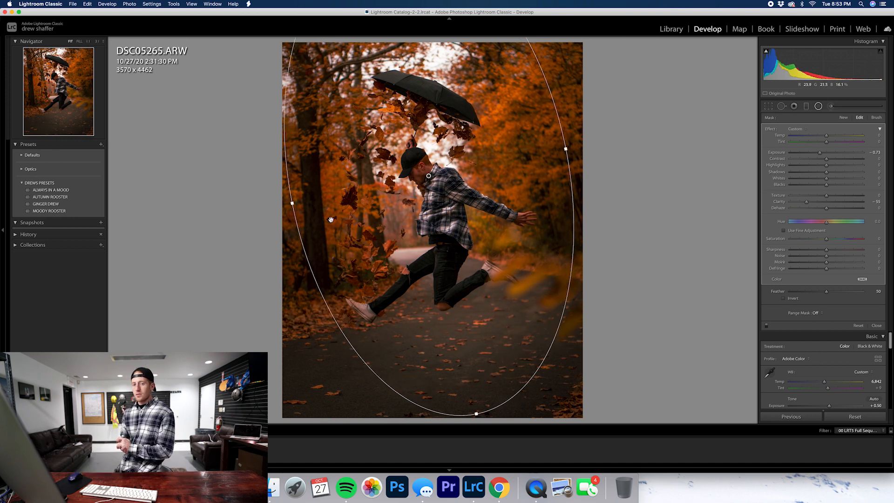
left_click_drag(293, 202, 279, 205)
Set the radial filter's Exposure to −1.01, Temp to 15 and Clarity to about −48, and fine-tune the ellipse's position and tilt
left_click_drag(819, 152, 817, 154)
left_click_drag(429, 176, 427, 175)
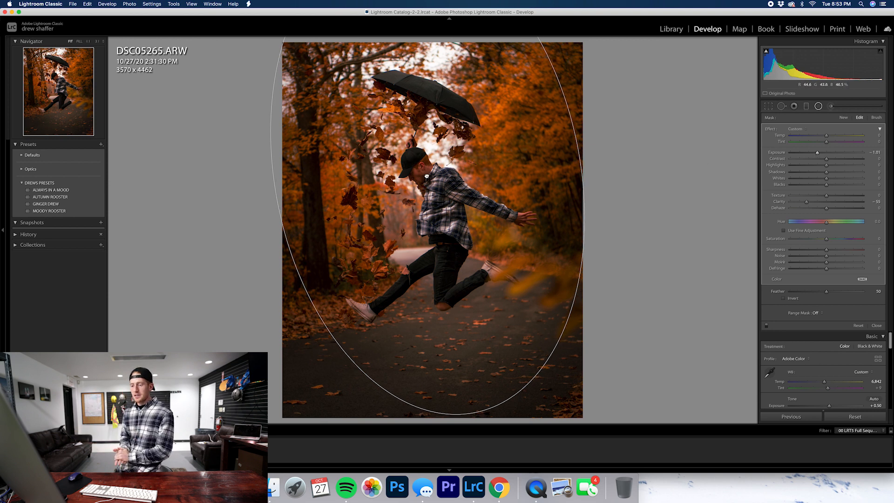
left_click_drag(584, 143, 583, 136)
left_click_drag(826, 136, 832, 135)
mouse_move(806, 201)
left_mouse_down()
mouse_move(819, 203)
mouse_move(795, 204)
mouse_move(810, 206)
left_mouse_up()
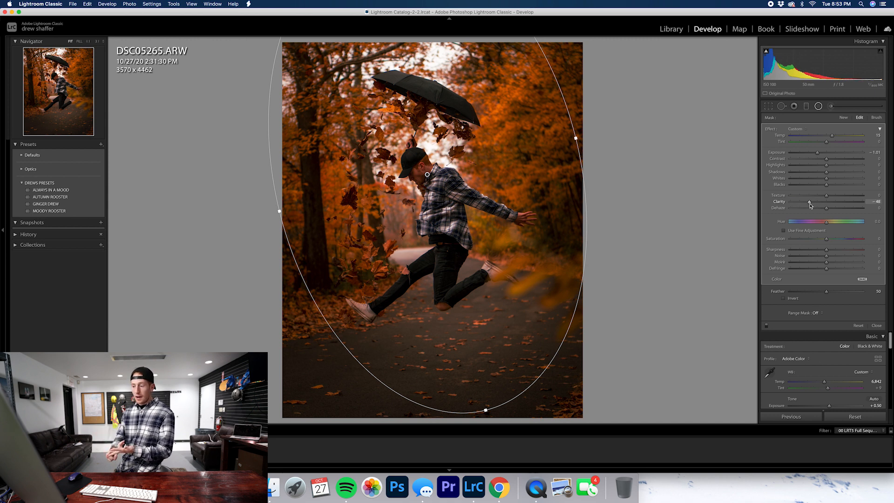
left_click_drag(769, 205, 893, 228)
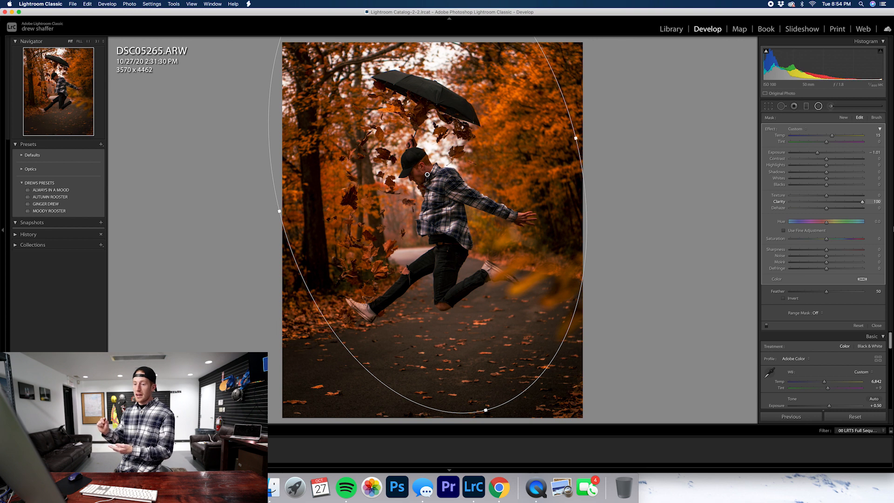
left_click_drag(893, 228, 809, 214)
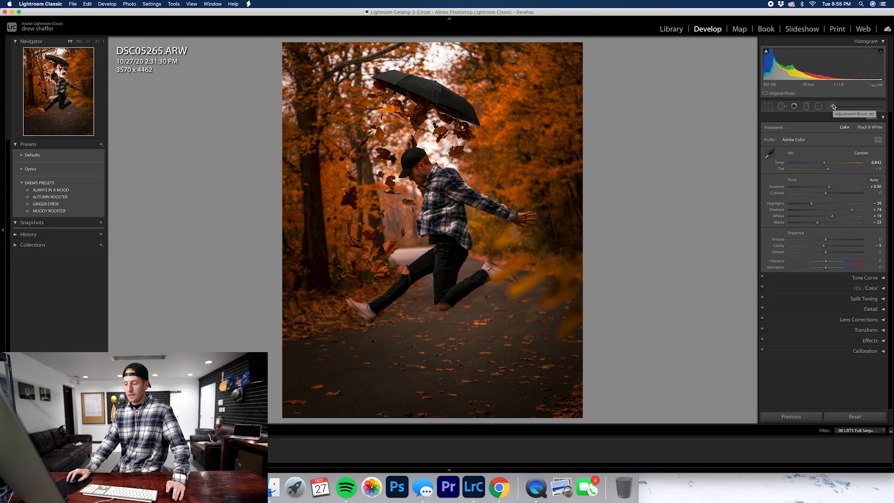
Brush a soft horizontal shadow onto the path below the jumping man, reposition it, and set Exposure −0.56, Contrast −27 and Clarity −77
left_click(831, 106)
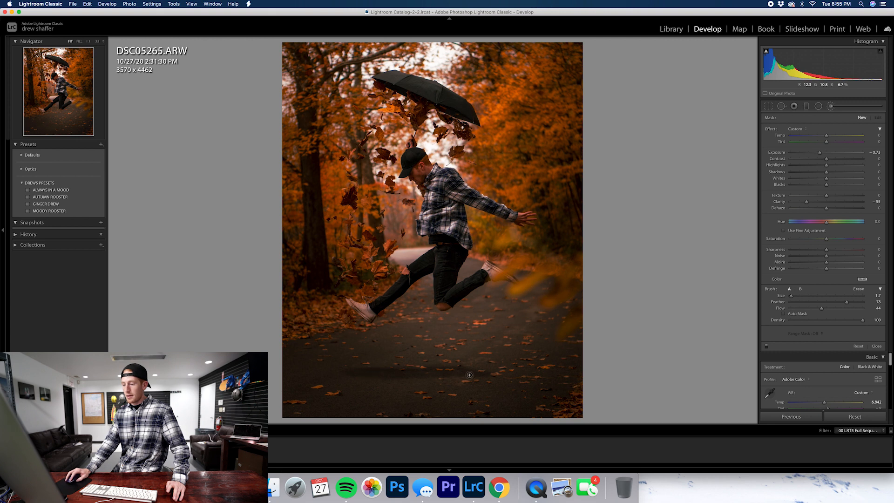
left_click(354, 369)
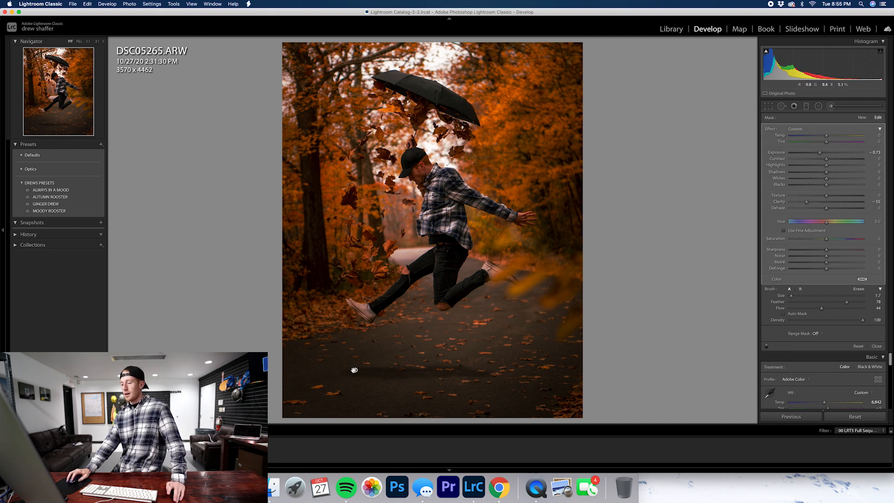
left_click_drag(363, 368, 361, 385)
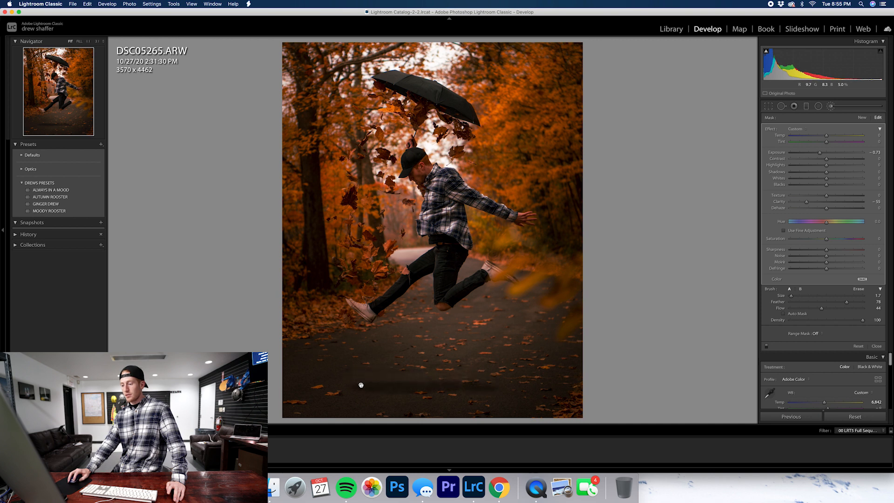
left_click_drag(361, 383, 361, 341)
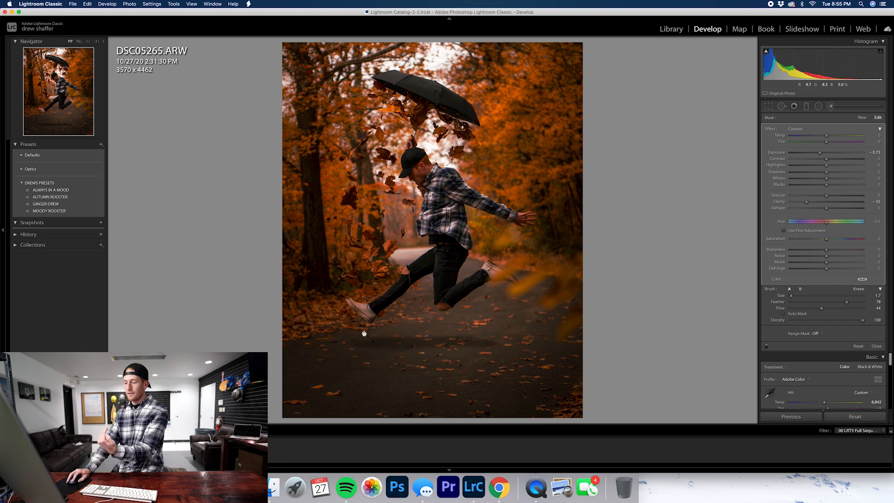
left_click_drag(364, 337, 363, 369)
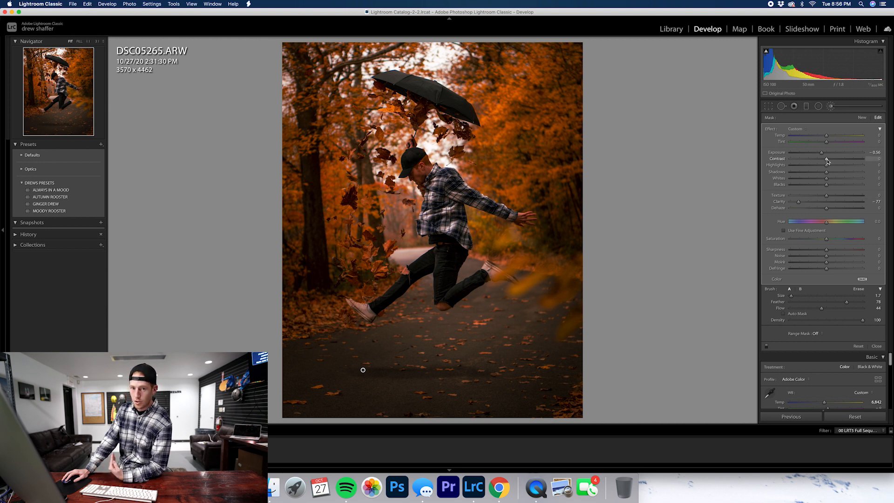
left_click_drag(827, 162, 811, 163)
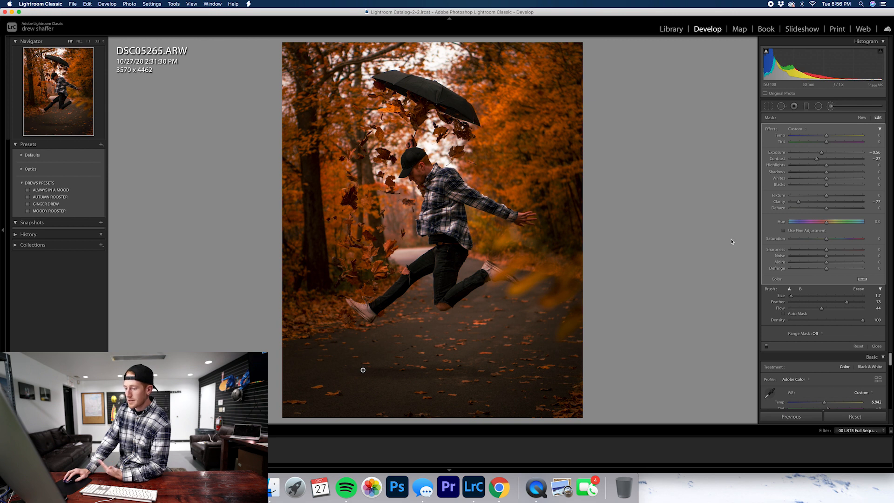
left_click(876, 346)
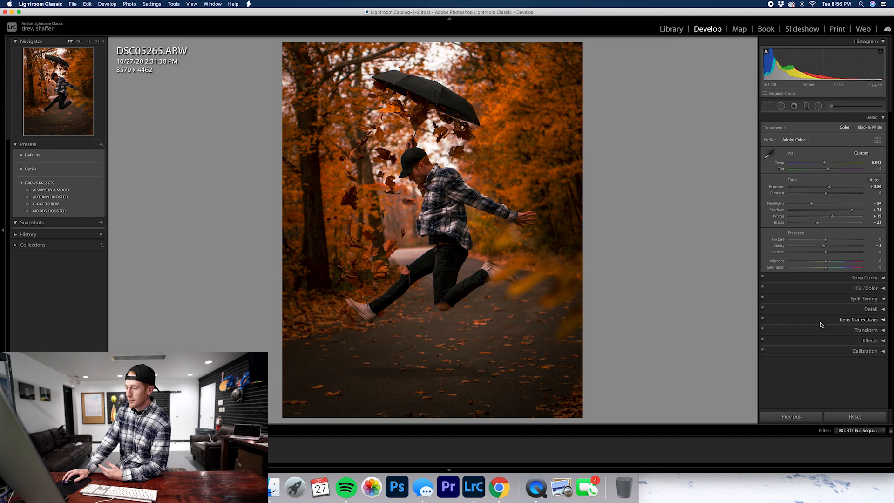